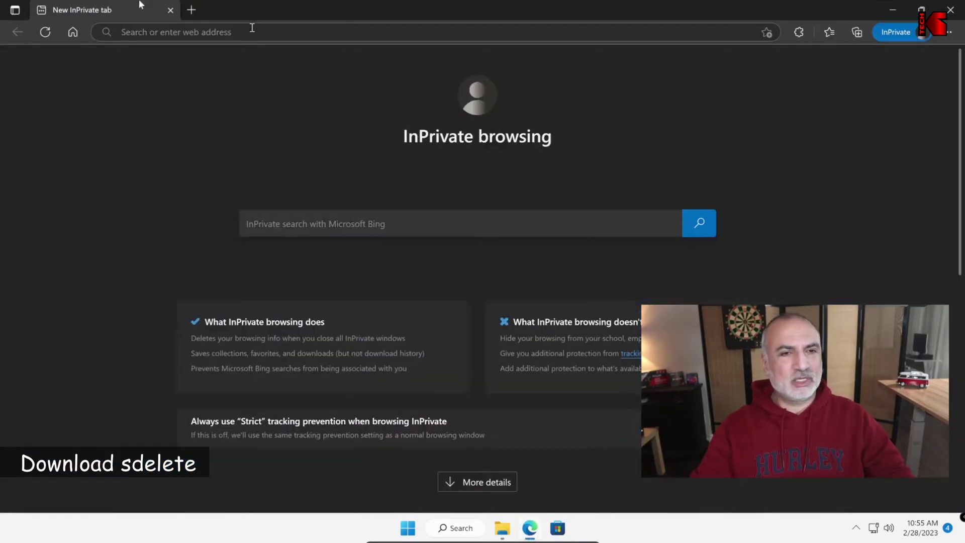
- Go to sysinternals.com and open the SDelete page under File and Disk Utilities
{"action": "type", "text": "sys"}
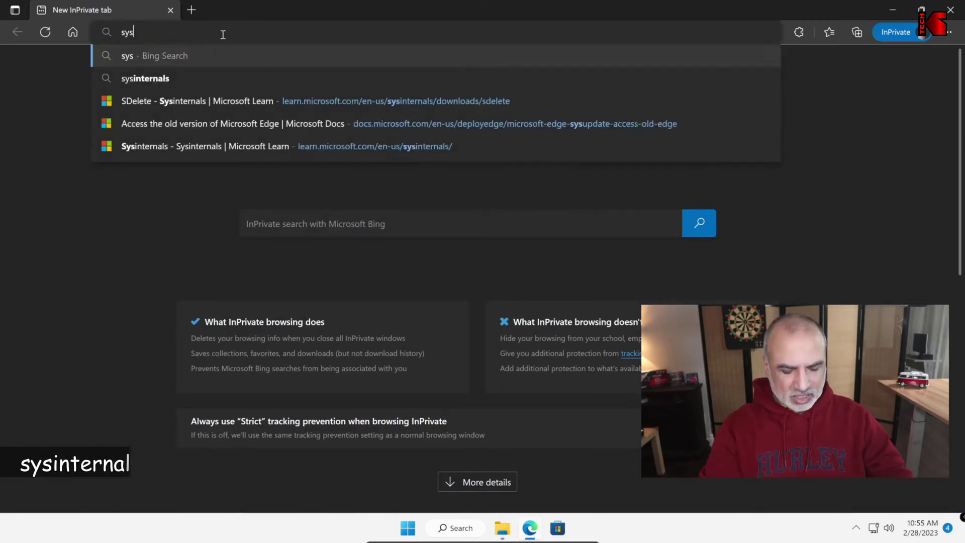
{"action": "type", "text": "internals.com"}
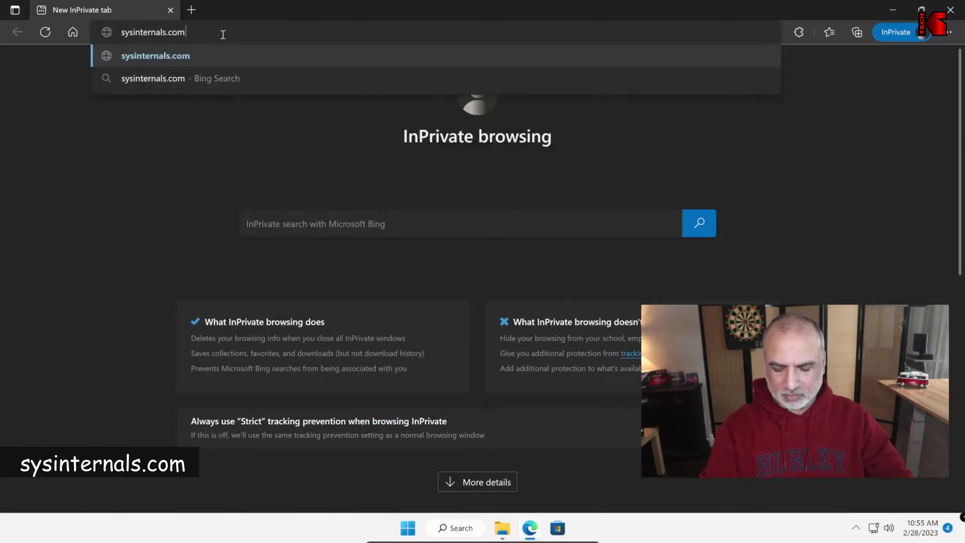
{"action": "key", "text": "Return"}
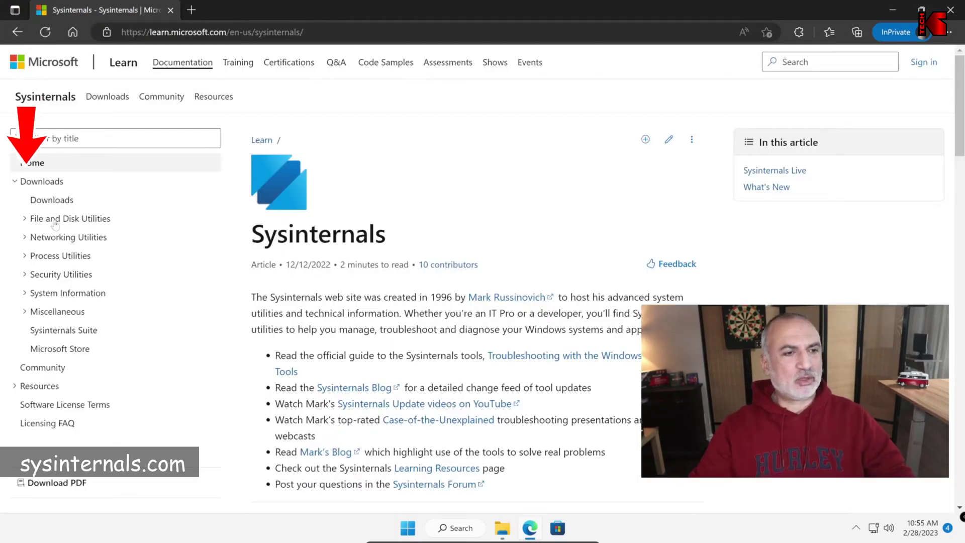
{"action": "left_click", "coordinate": [25, 220]}
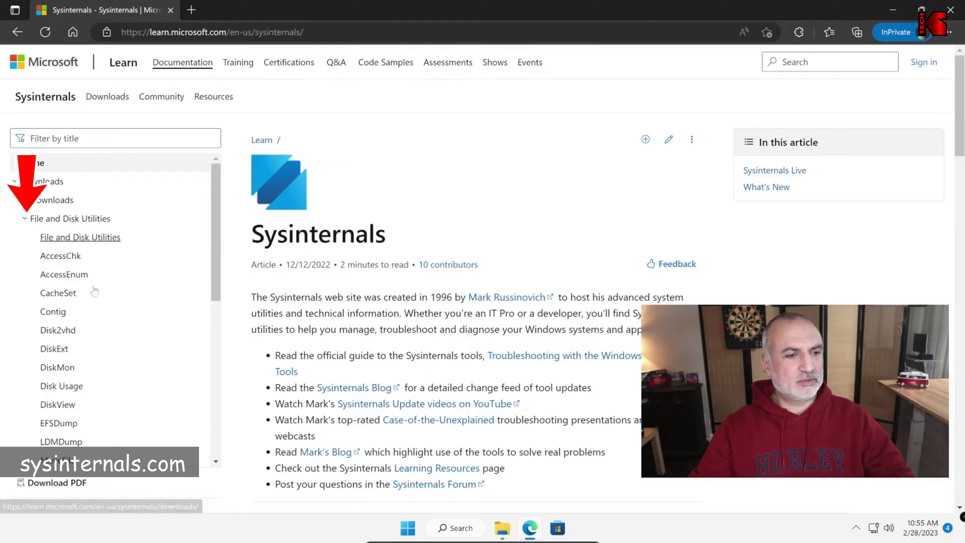
{"action": "scroll", "coordinate": [99, 290], "scroll_direction": "down", "scroll_amount": 4}
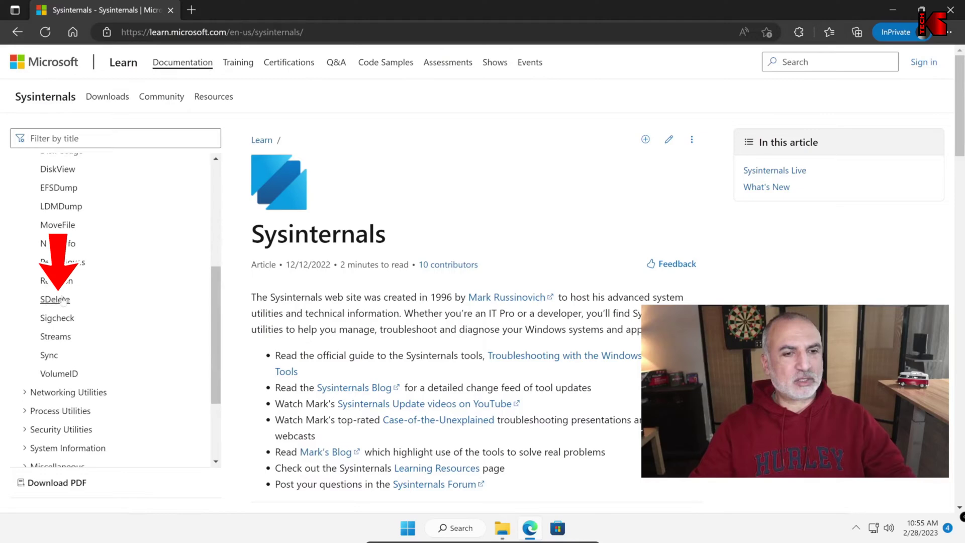
{"action": "left_click", "coordinate": [56, 300]}
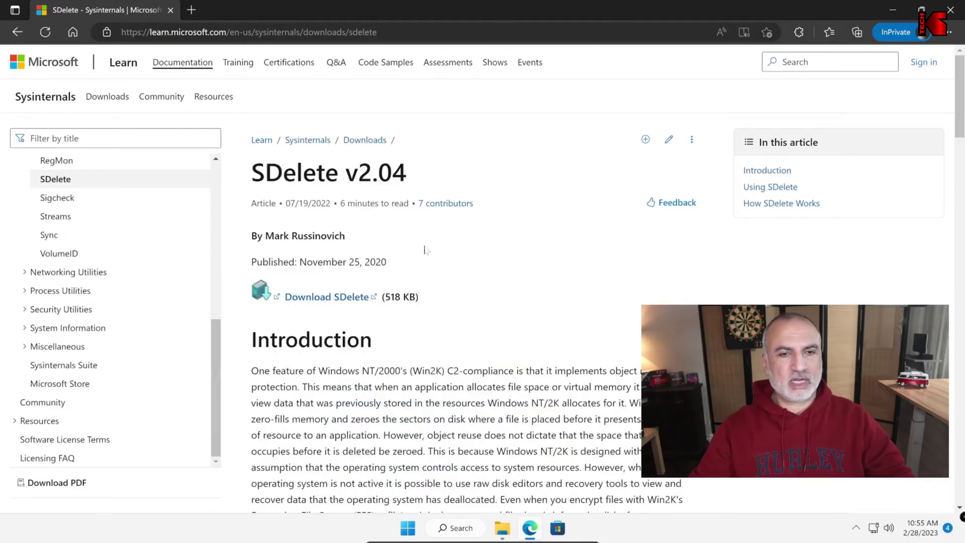
- Download the SDelete package and save SDelete.zip to the computer
{"action": "left_click", "coordinate": [310, 298]}
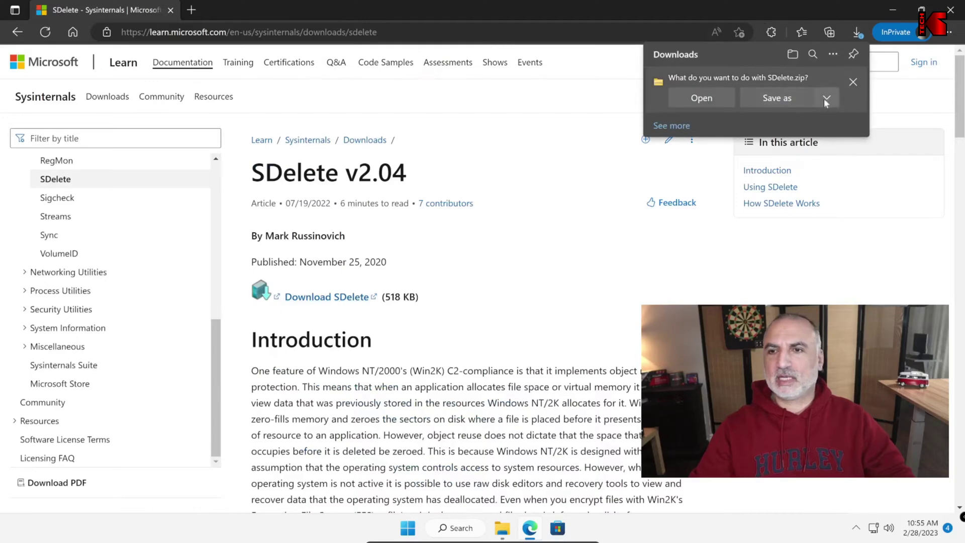
{"action": "left_click", "coordinate": [825, 102]}
{"action": "left_click", "coordinate": [796, 120]}
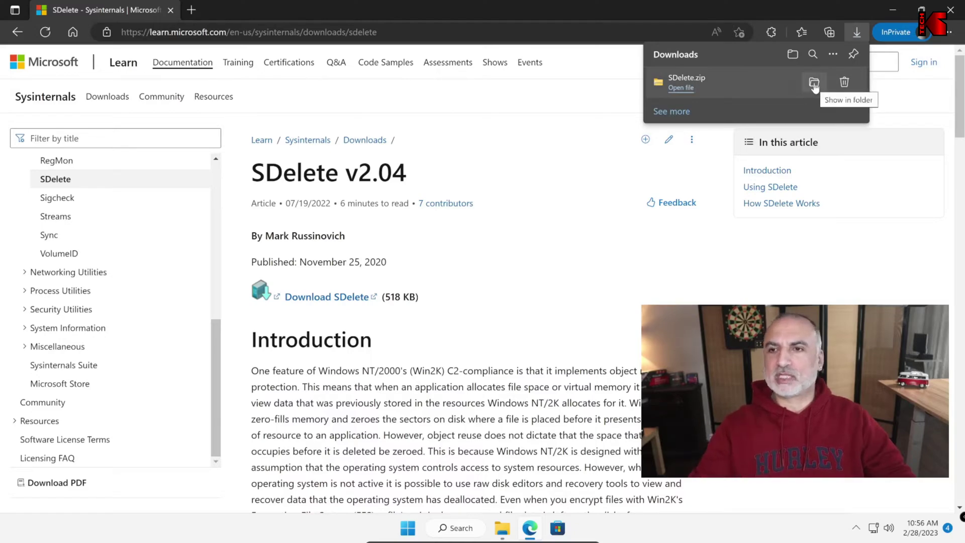
- Extract all files from SDelete.zip into an SDelete folder in Downloads
{"action": "left_click", "coordinate": [814, 83]}
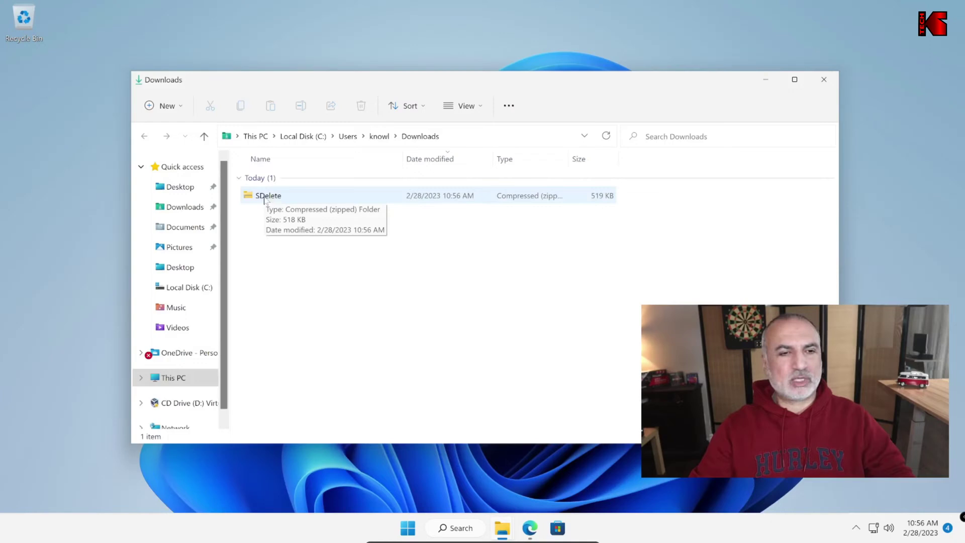
{"action": "right_click", "coordinate": [265, 198]}
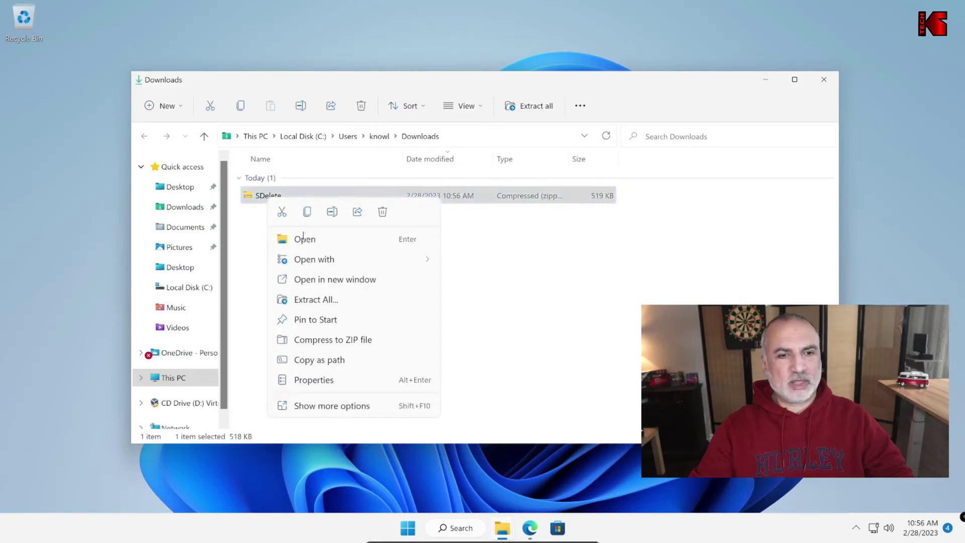
{"action": "left_click", "coordinate": [318, 301]}
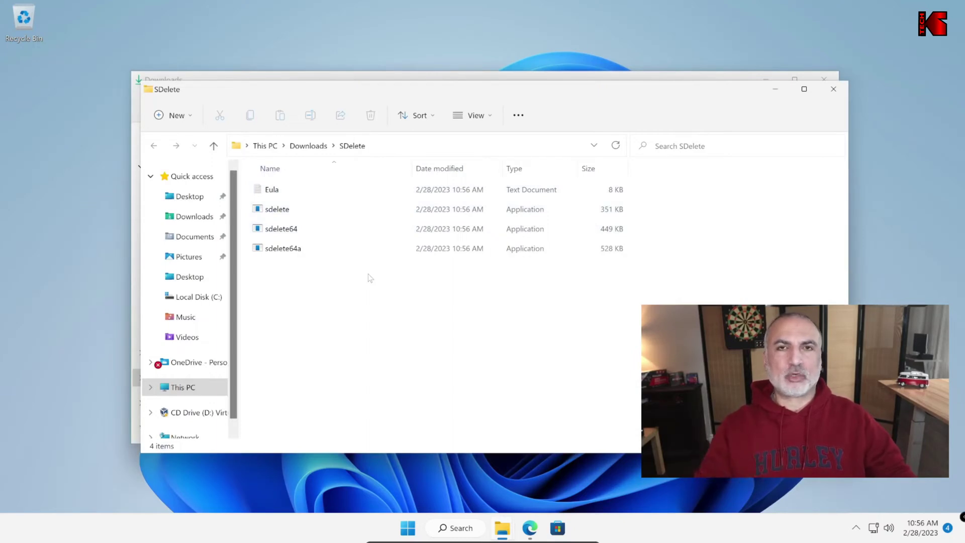
- Open a Command Prompt in the Downloads\SDelete folder using cmd in the address bar
{"action": "left_click", "coordinate": [401, 148]}
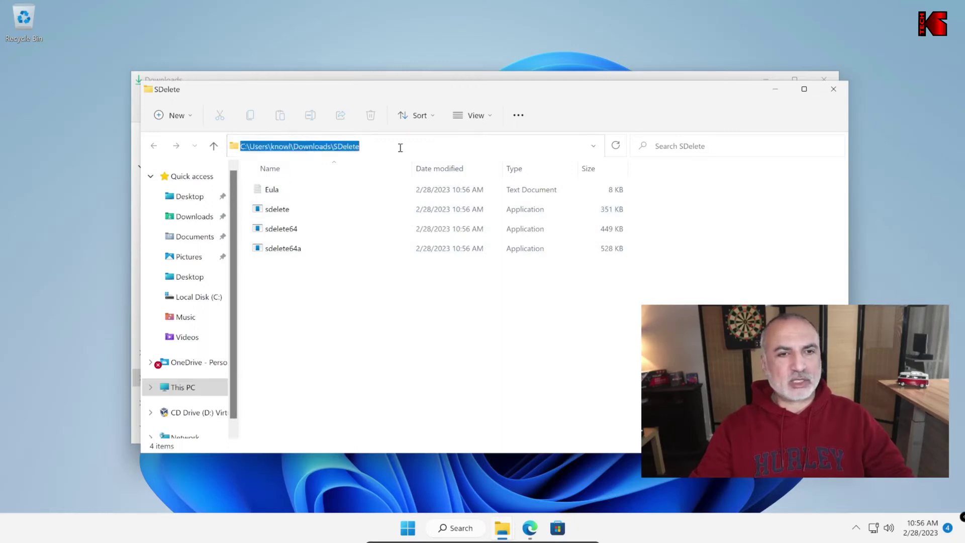
{"action": "type", "text": "cm"}
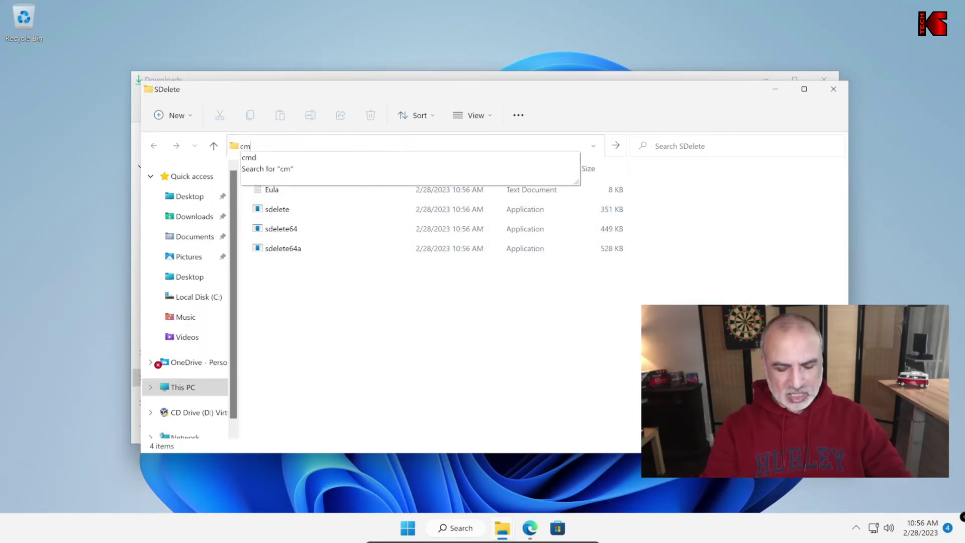
{"action": "type", "text": "d"}
{"action": "key", "text": "Return"}
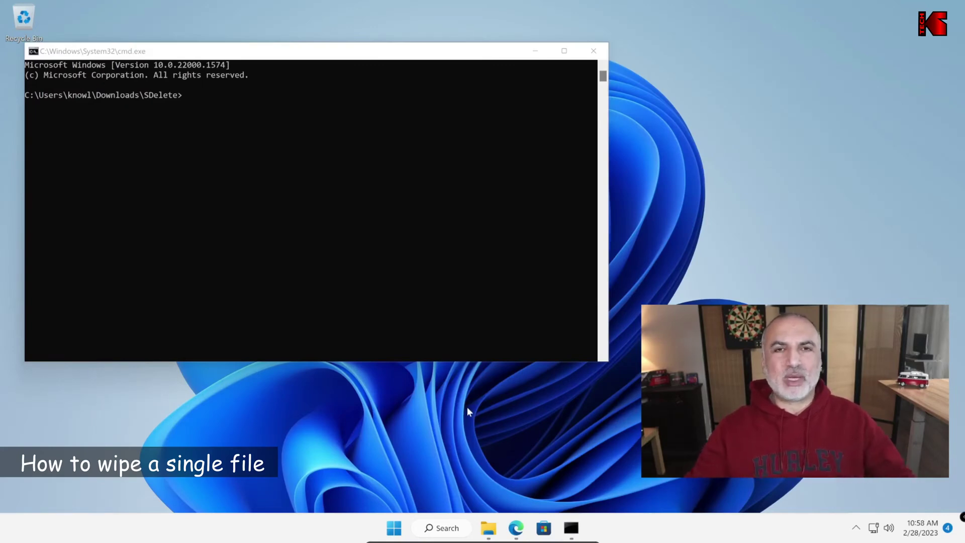
- Place the narrowed command window at top-left with the Documents Explorer window beside it
{"action": "left_click", "coordinate": [489, 528]}
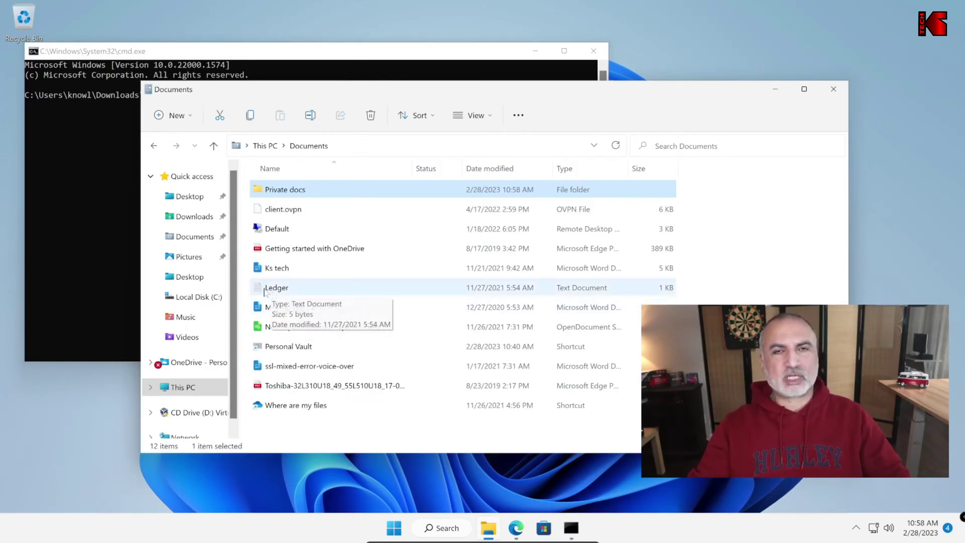
{"action": "left_click_drag", "start_coordinate": [293, 54], "coordinate": [276, 19]}
{"action": "left_click_drag", "start_coordinate": [592, 285], "coordinate": [350, 264]}
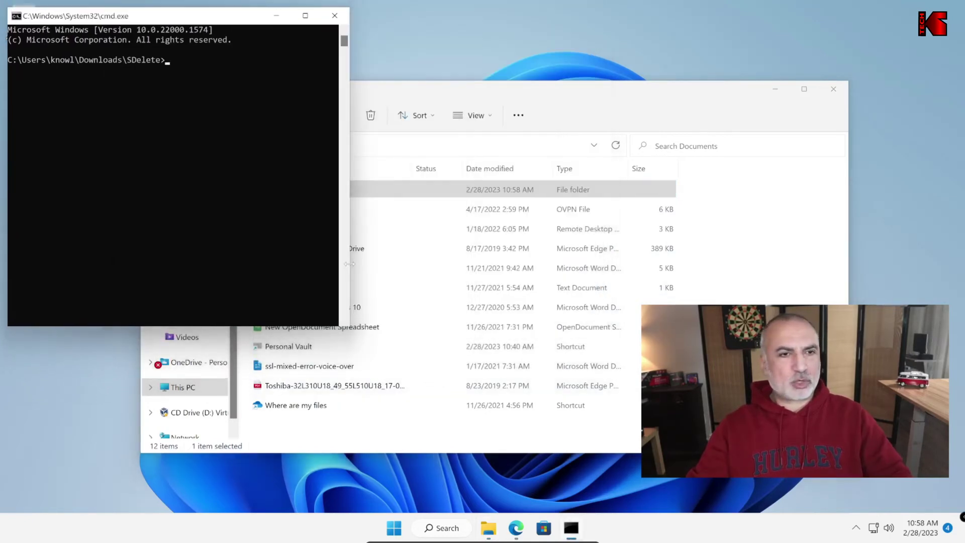
{"action": "left_click_drag", "start_coordinate": [438, 95], "coordinate": [468, 30]}
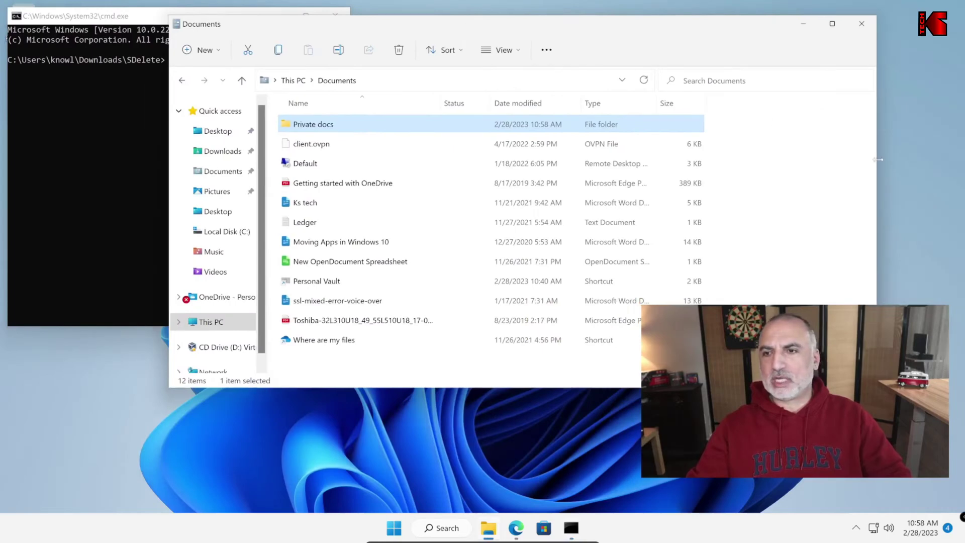
{"action": "left_click_drag", "start_coordinate": [879, 160], "coordinate": [399, 159]}
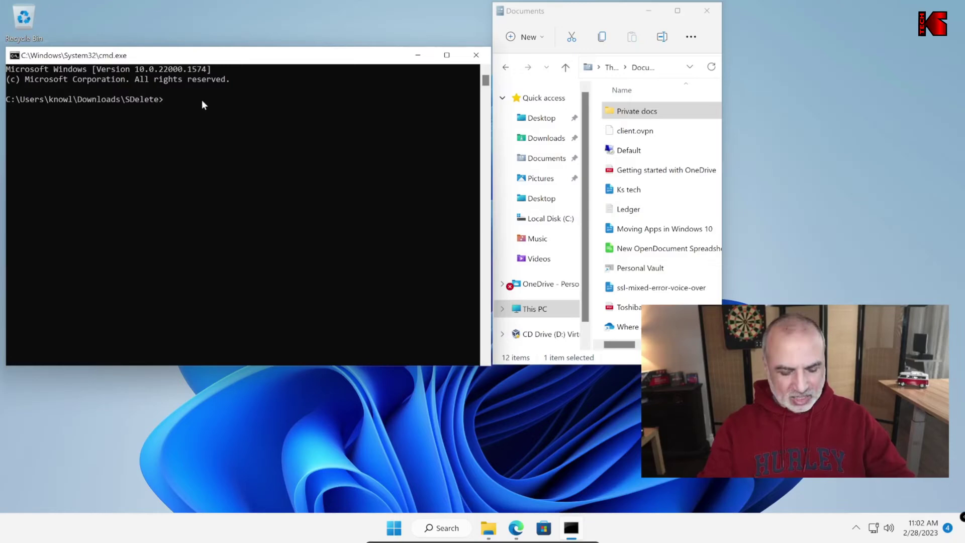
- Clear the console and run sdelete -r on %userprofile%\documents\ledger.txt, deleting one file
{"action": "type", "text": "cls"}
{"action": "key", "text": "Return"}
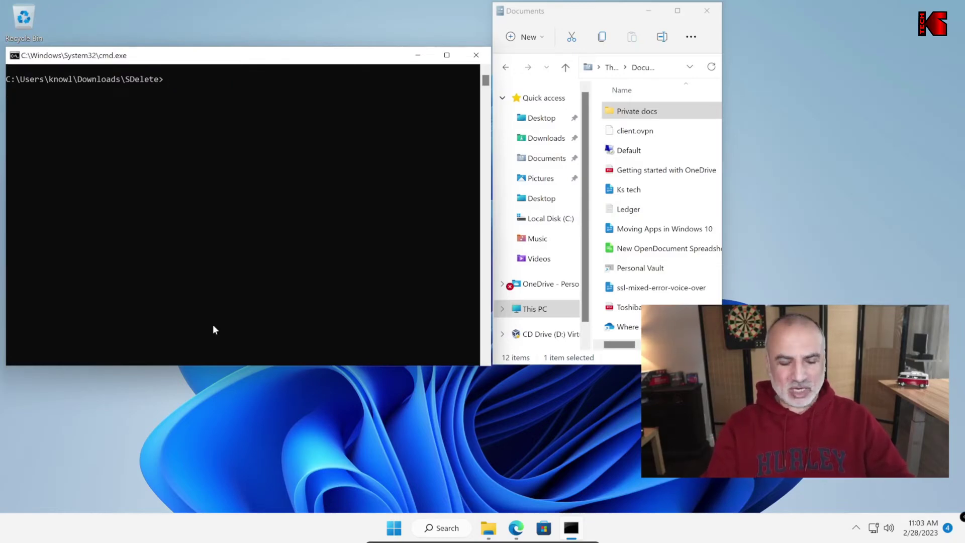
{"action": "type", "text": "sdelete -r %userprofile%"}
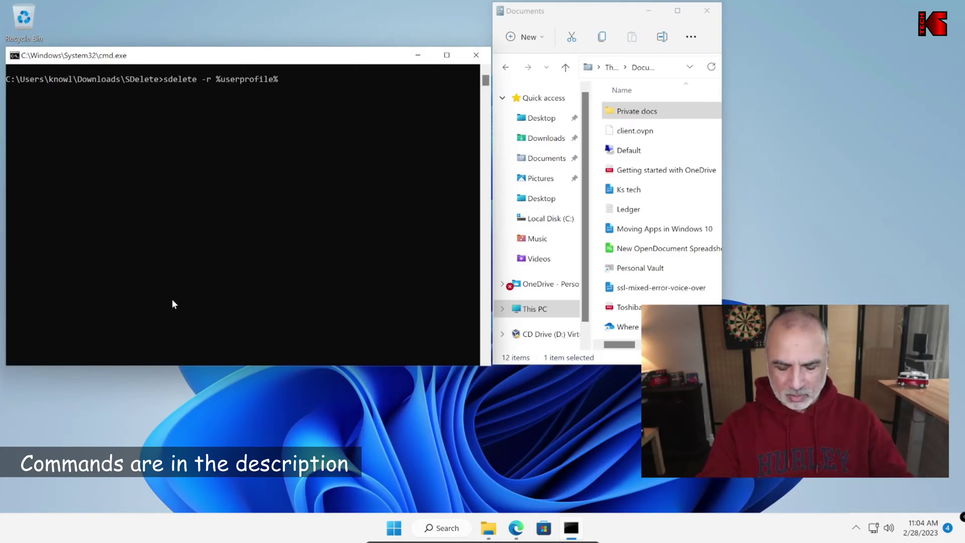
{"action": "type", "text": "\\documents"}
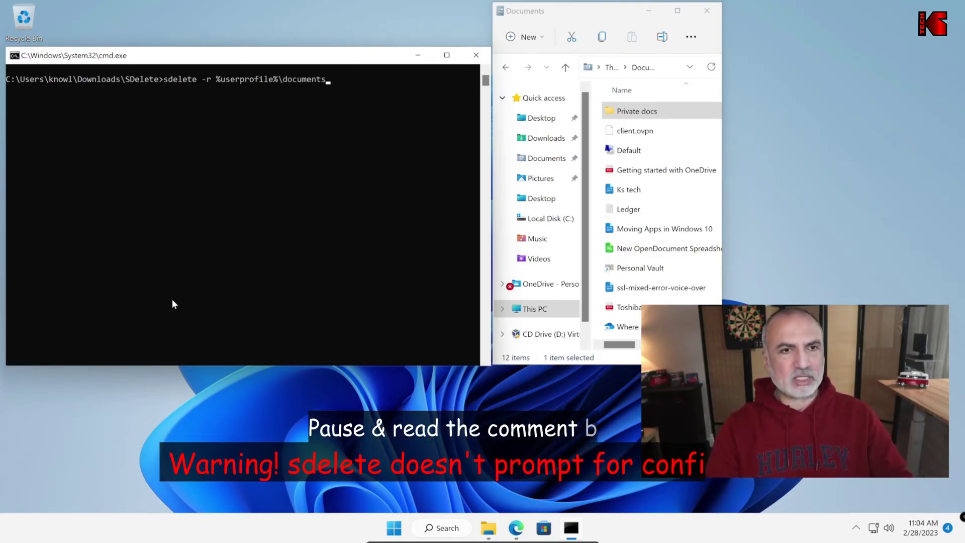
{"action": "type", "text": "\\le"}
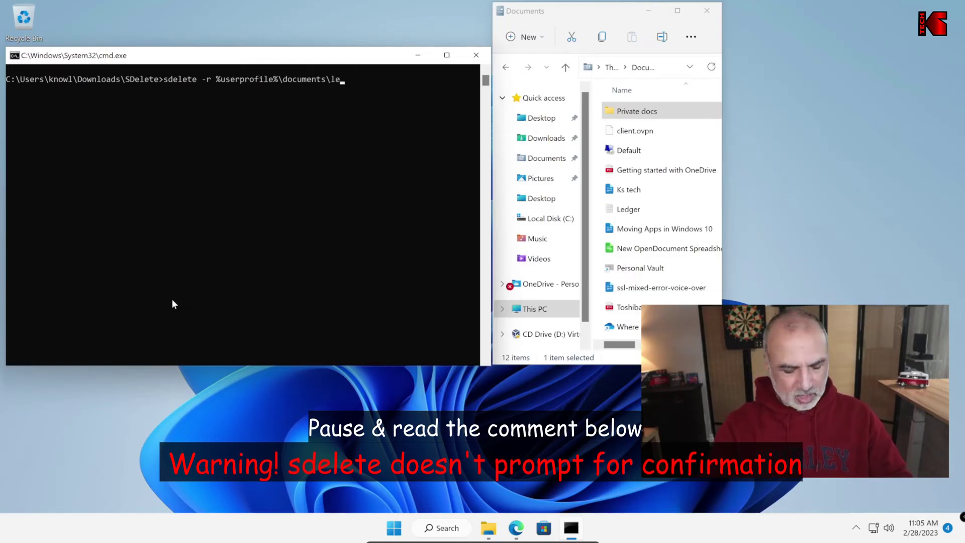
{"action": "type", "text": "dger.txt"}
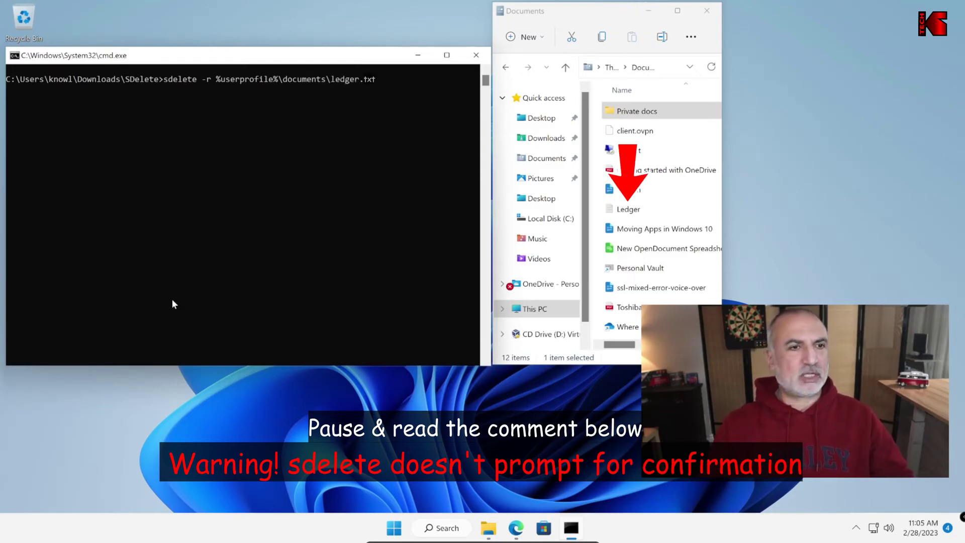
{"action": "key", "text": "Return"}
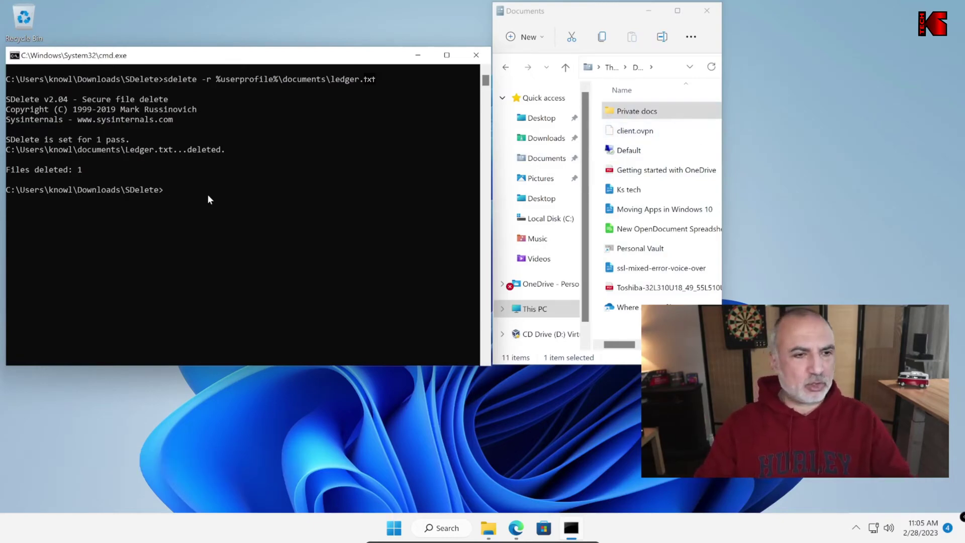
- Enter sdelete -r %userprofile%\documents\* at the prompt without running it
{"action": "type", "text": "sdelete -r"}
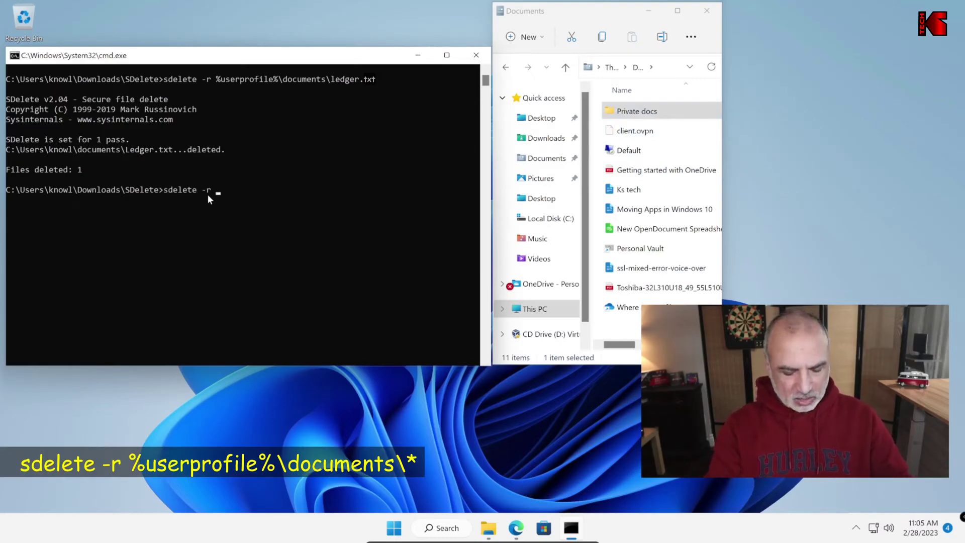
{"action": "type", "text": "%userprofile"}
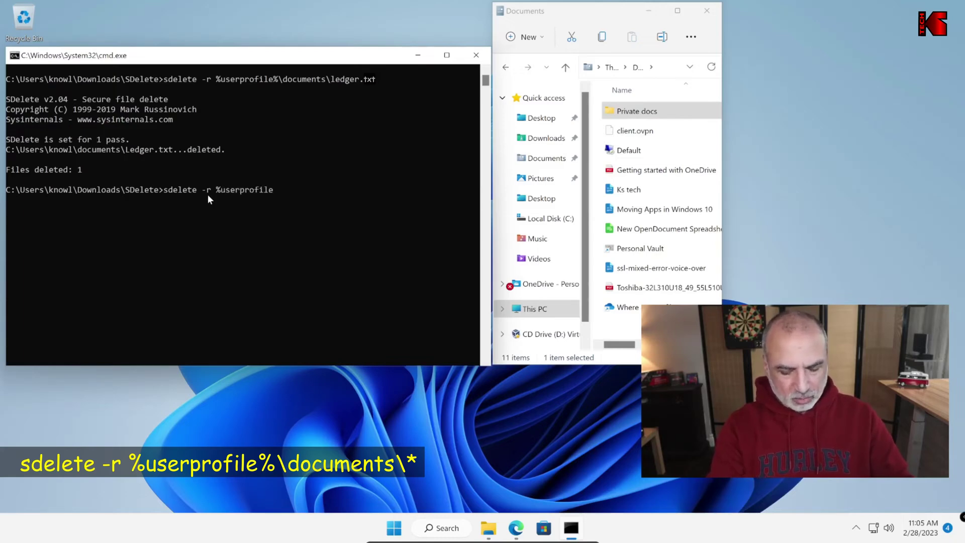
{"action": "type", "text": "%\\documen"}
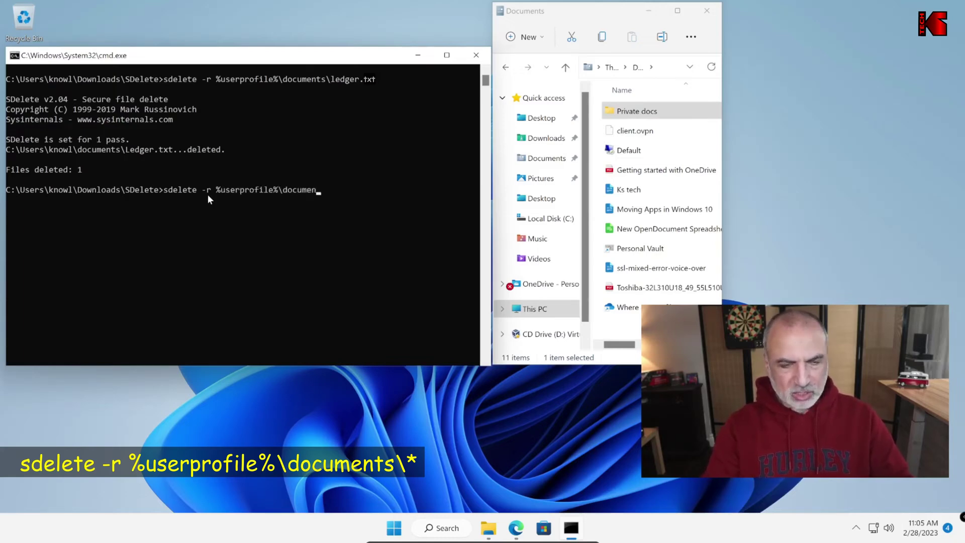
{"action": "type", "text": "ts\\*"}
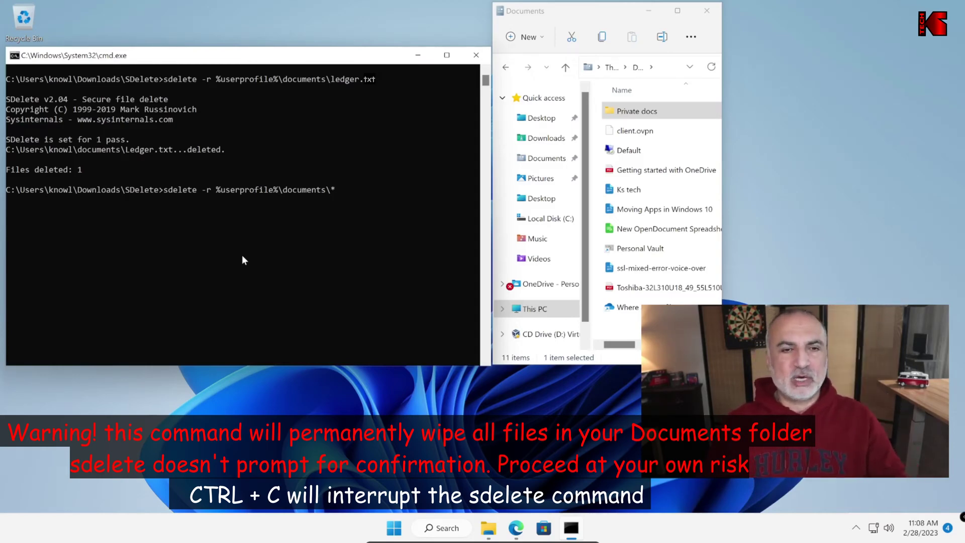
- Run the wipe, deleting 11 files and 3 directories from Documents
{"action": "key", "text": "Return"}
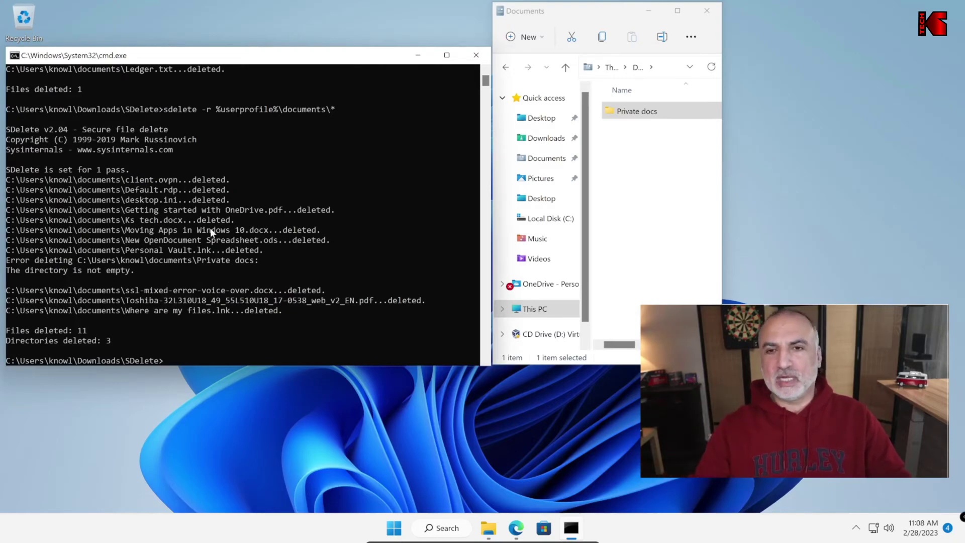
{"action": "left_click", "coordinate": [612, 116]}
{"action": "double_click", "coordinate": [613, 117]}
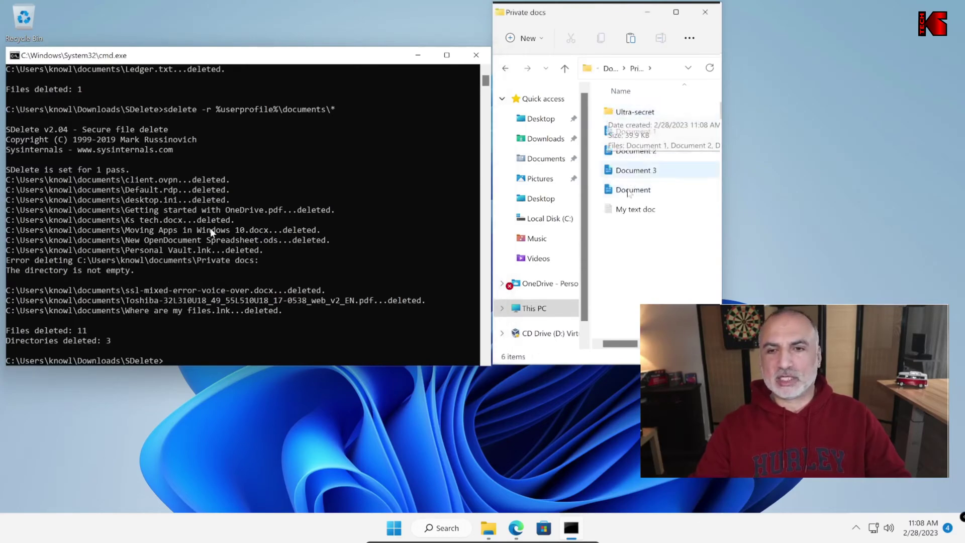
{"action": "left_click", "coordinate": [607, 119]}
{"action": "double_click", "coordinate": [607, 119]}
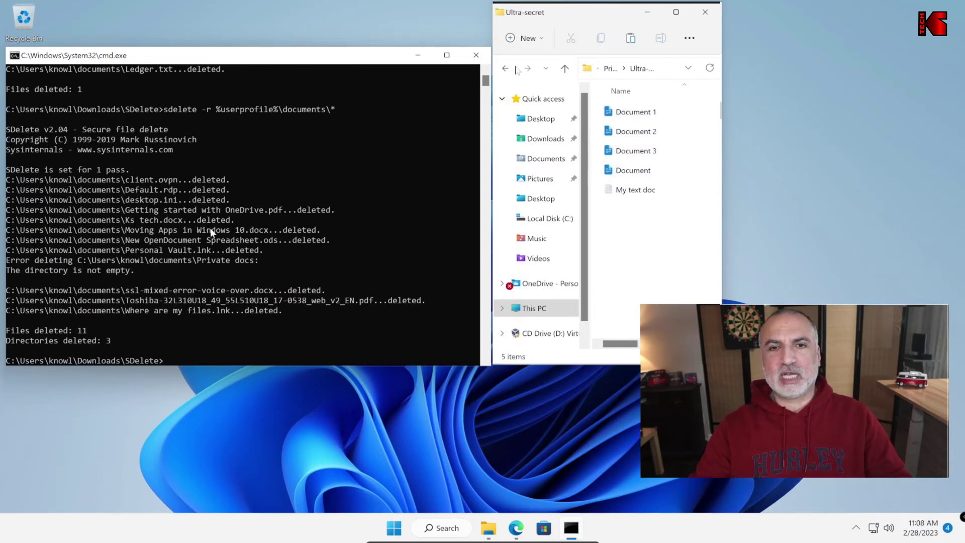
{"action": "left_click", "coordinate": [566, 71]}
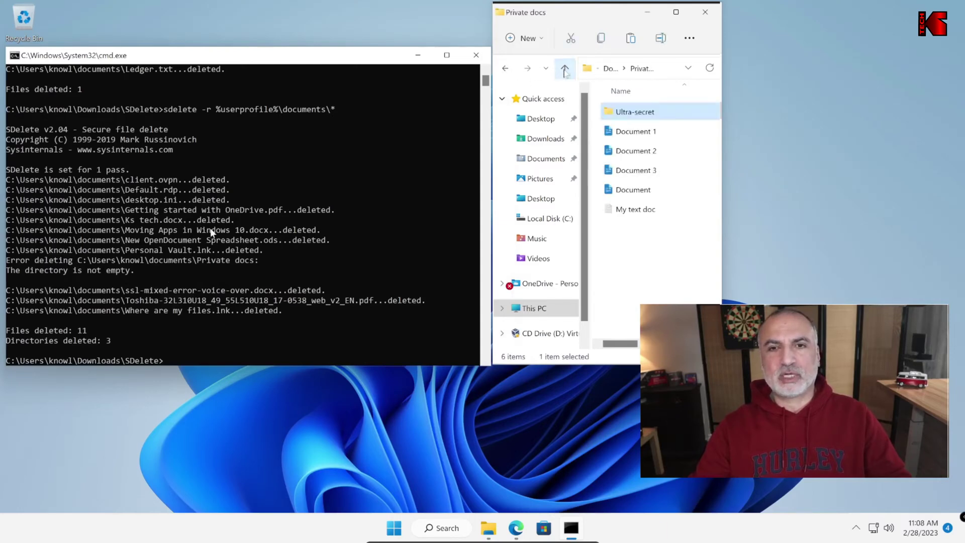
{"action": "left_click", "coordinate": [566, 71]}
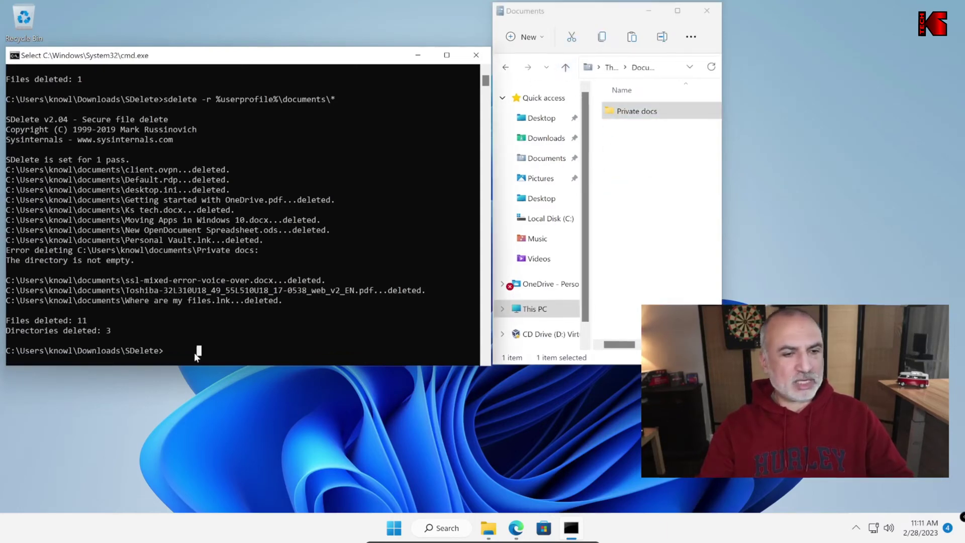
- Clear the console and enter sdelete -s -r -p 3 "%userprofile%\documents\private docs"
{"action": "type", "text": "cls"}
{"action": "key", "text": "Return"}
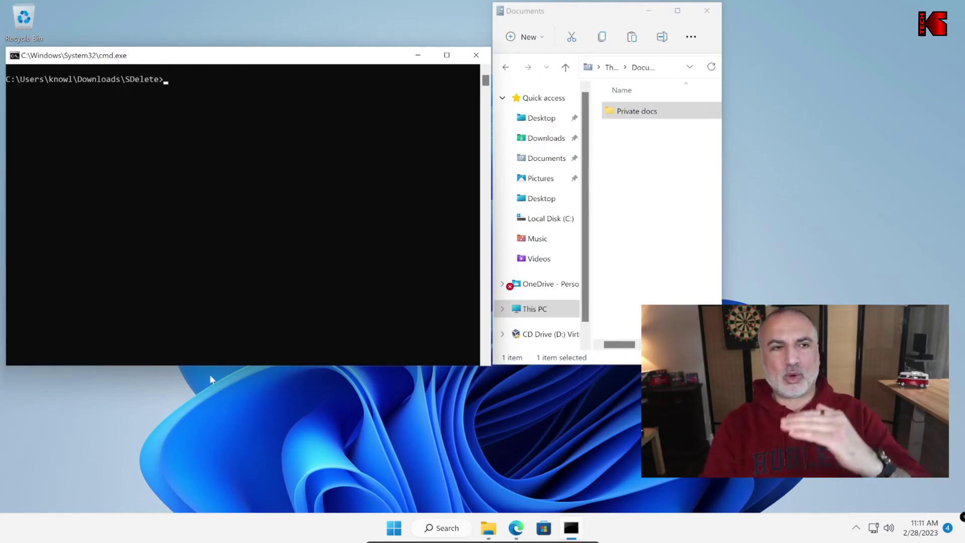
{"action": "type", "text": "sde"}
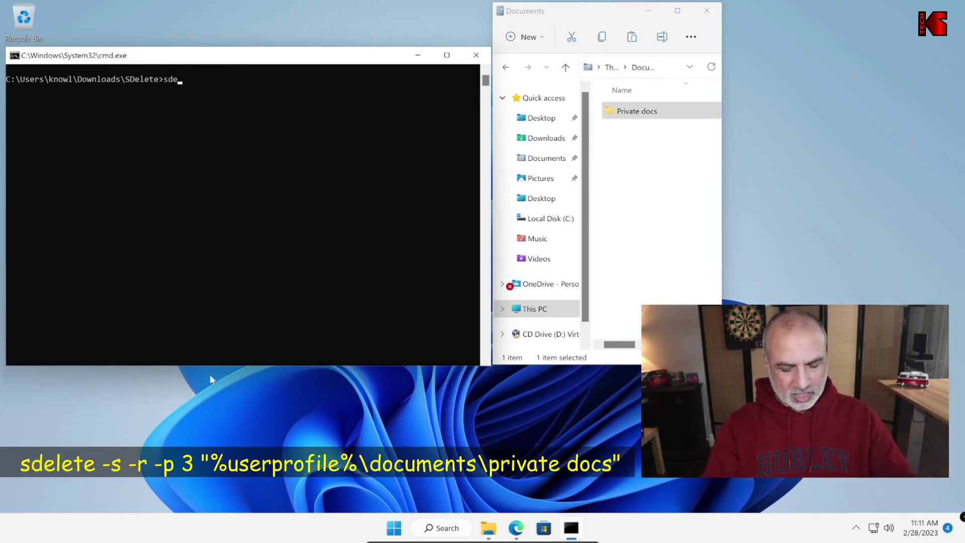
{"action": "type", "text": "lete "}
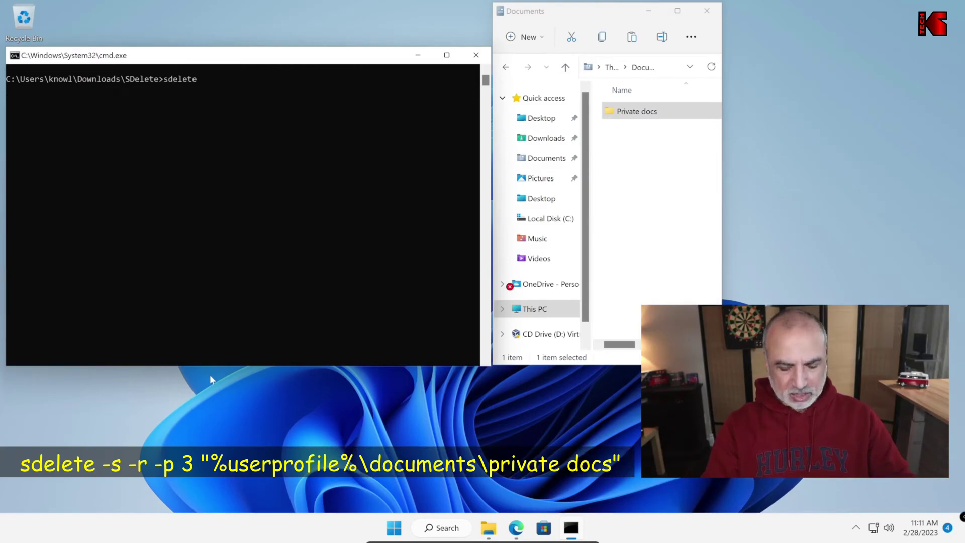
{"action": "type", "text": "-s -r -p 3"}
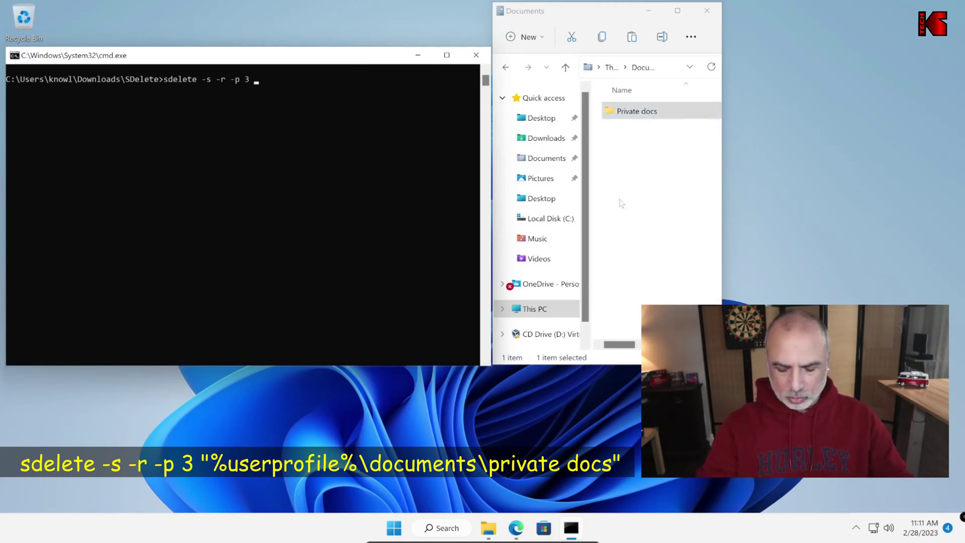
{"action": "type", "text": "\""}
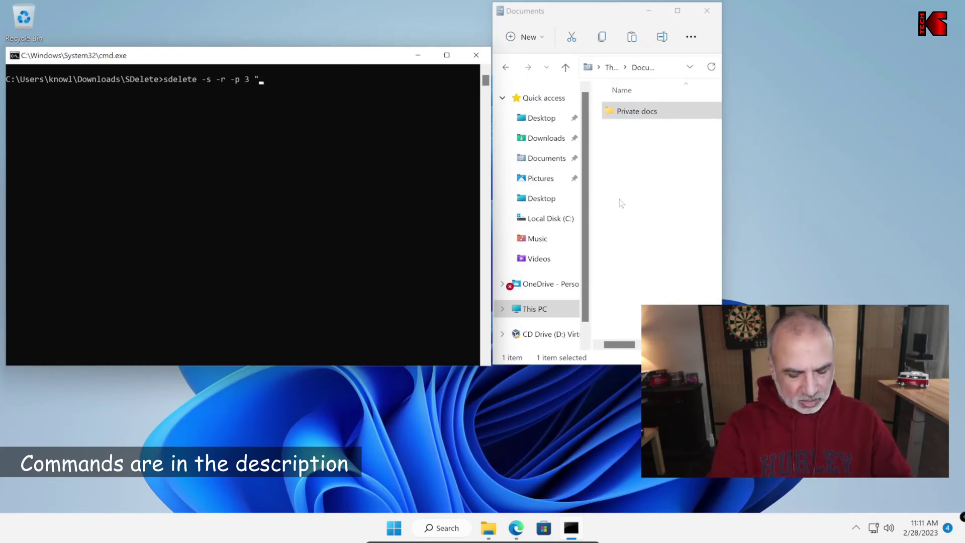
{"action": "type", "text": "%userpro"}
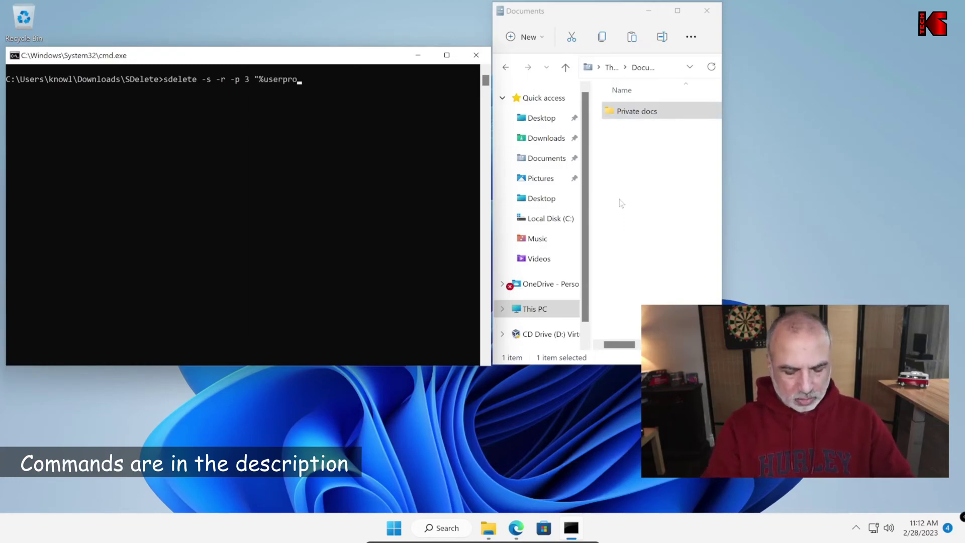
{"action": "type", "text": "file"}
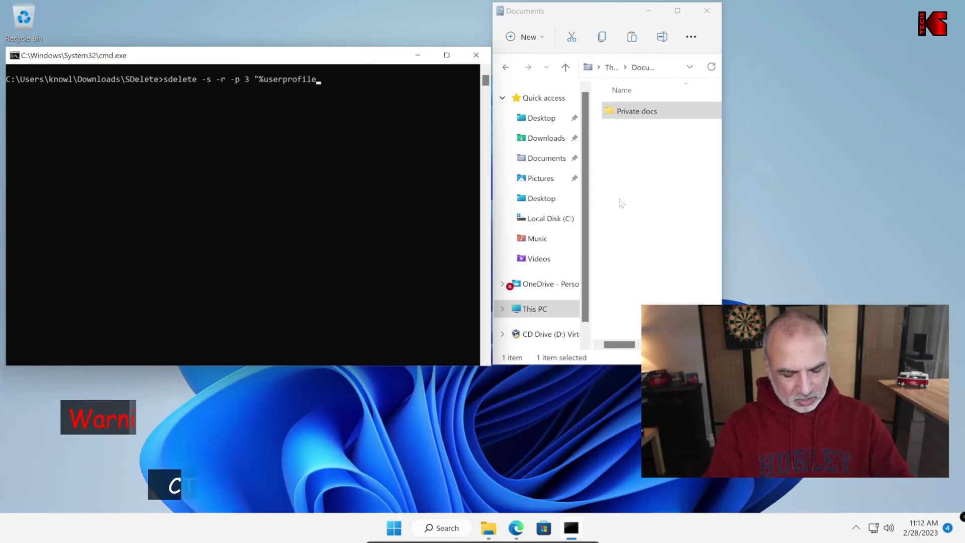
{"action": "type", "text": "%\\do"}
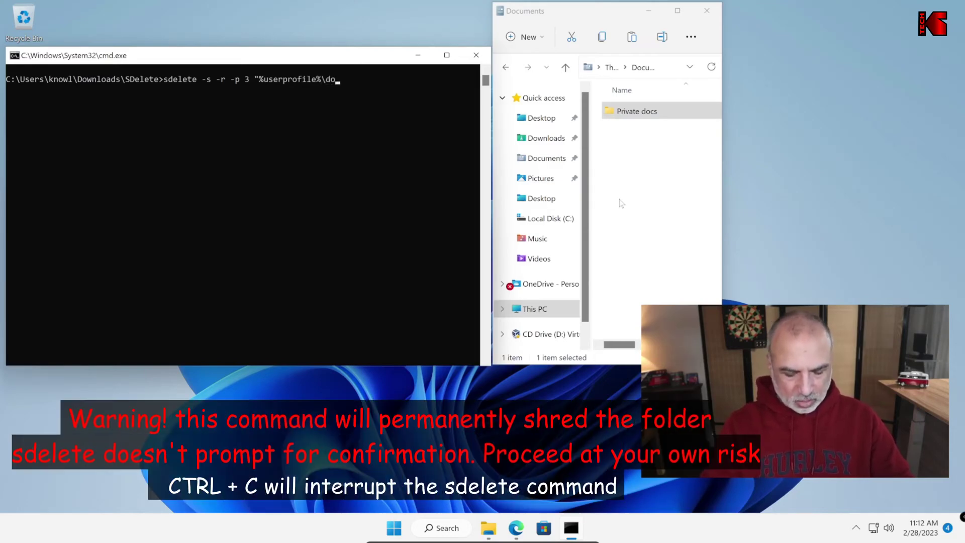
{"action": "type", "text": "cuments"}
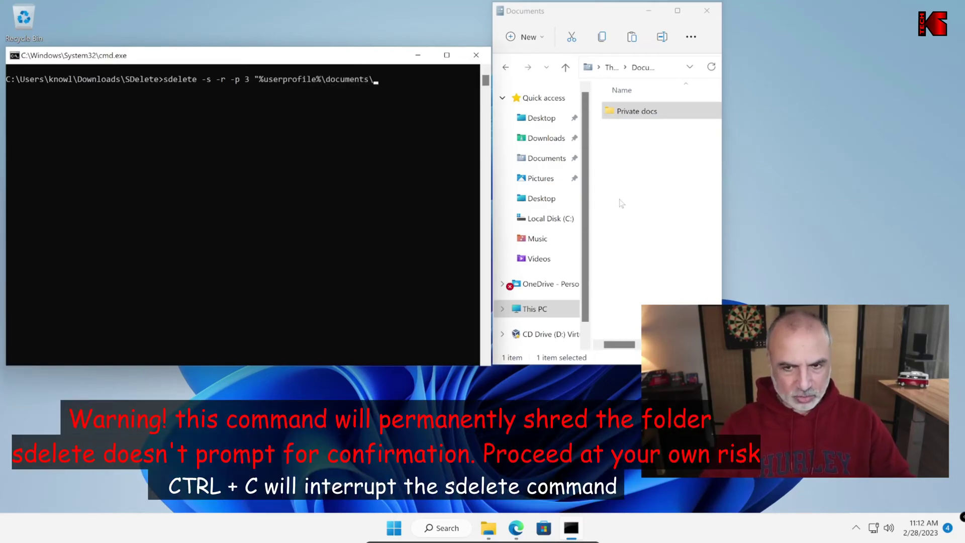
{"action": "type", "text": "\\private doc"}
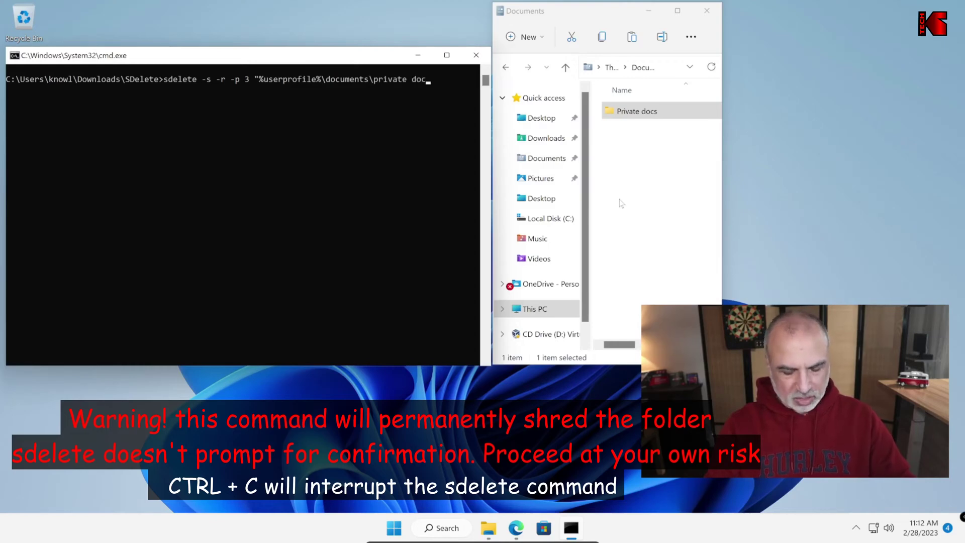
{"action": "type", "text": "s"}
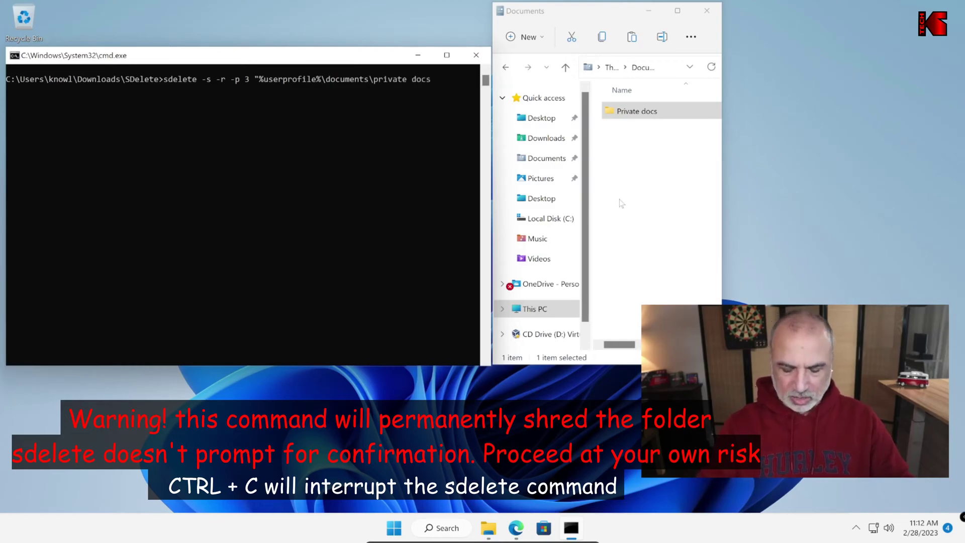
{"action": "type", "text": "\""}
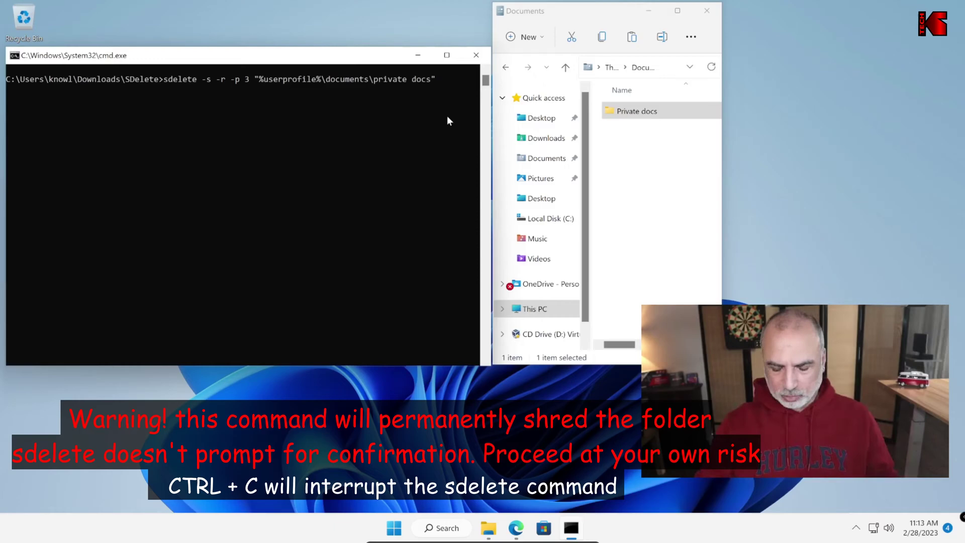
- Run the 3-pass wipe, removing Private docs and its Ultra-secret subfolder
{"action": "key", "text": "Return"}
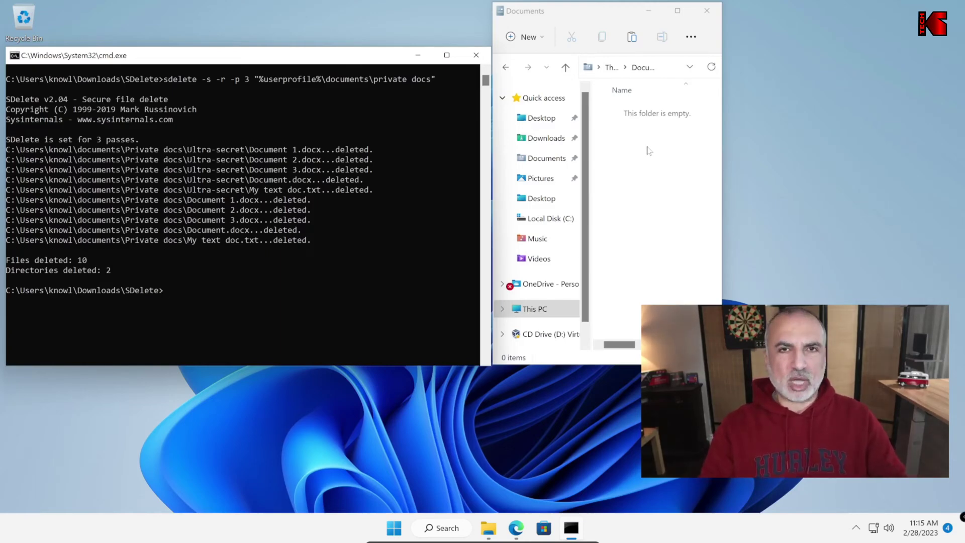
- Clear the console and enter sdelete -c c: at the prompt
{"action": "type", "text": "cls"}
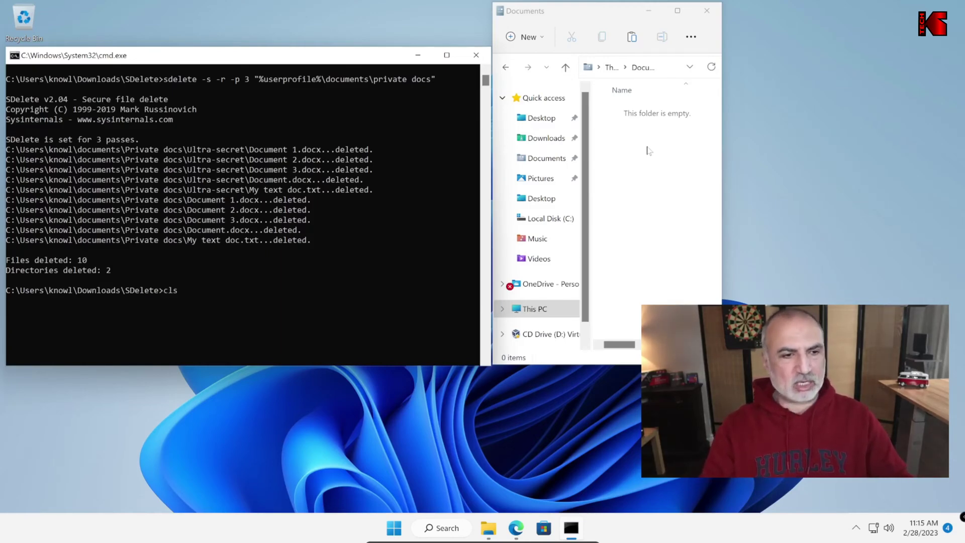
{"action": "key", "text": "Return"}
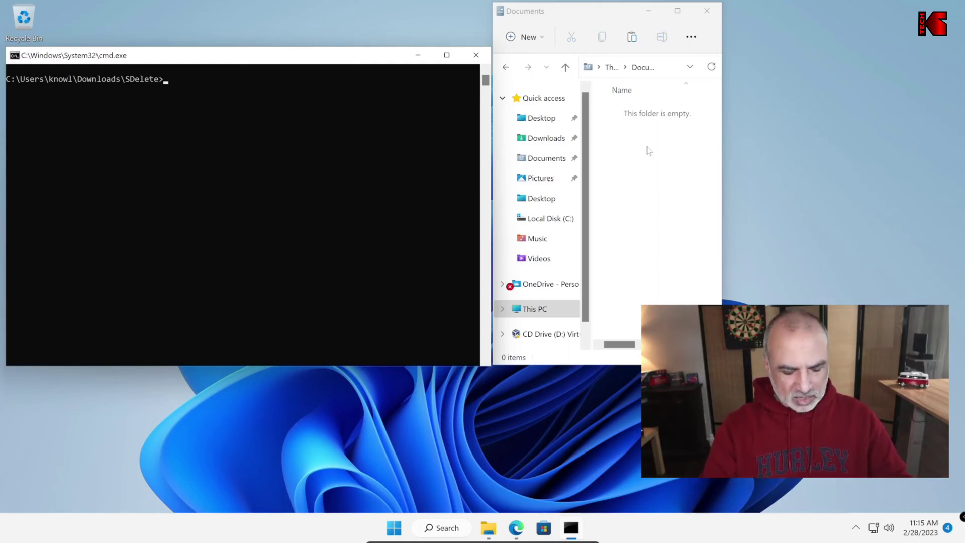
{"action": "type", "text": "sdele"}
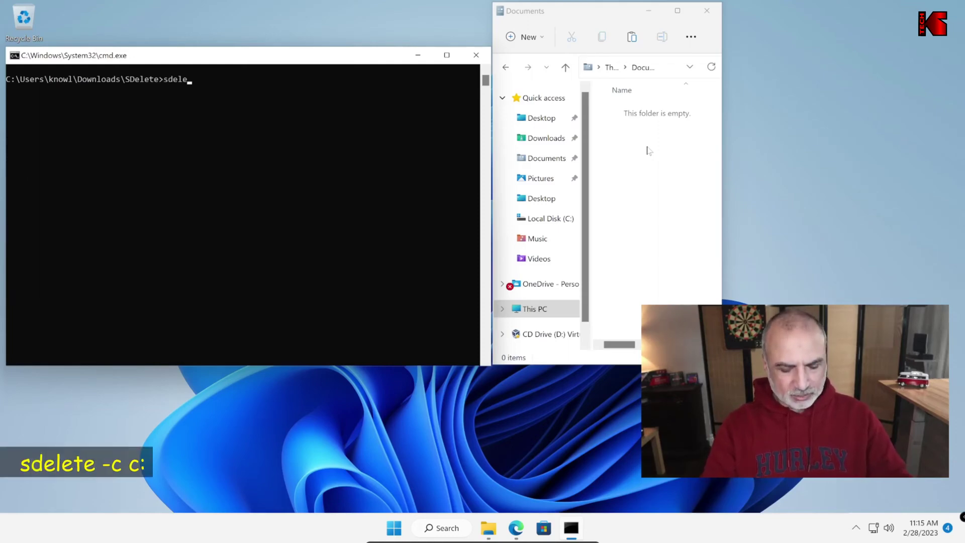
{"action": "type", "text": "te -"}
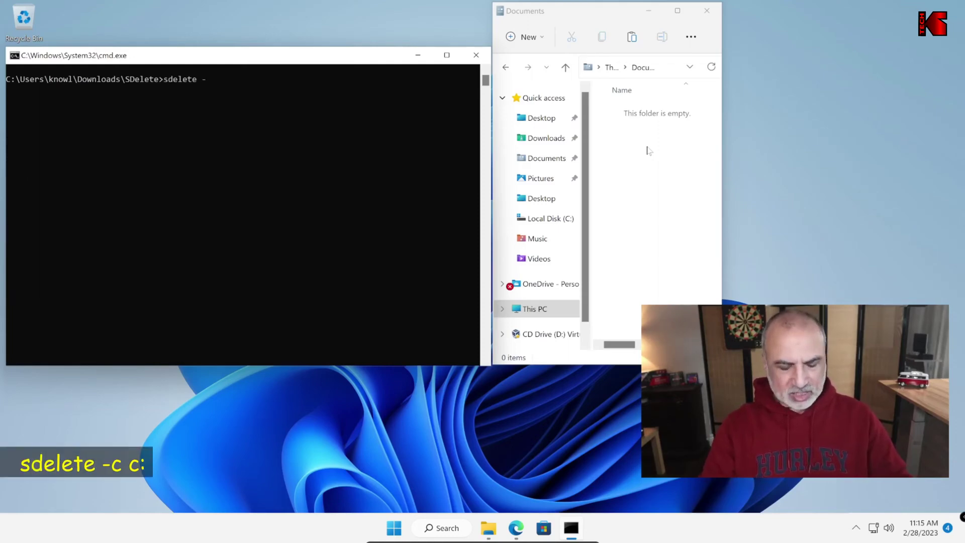
{"action": "type", "text": "c c:"}
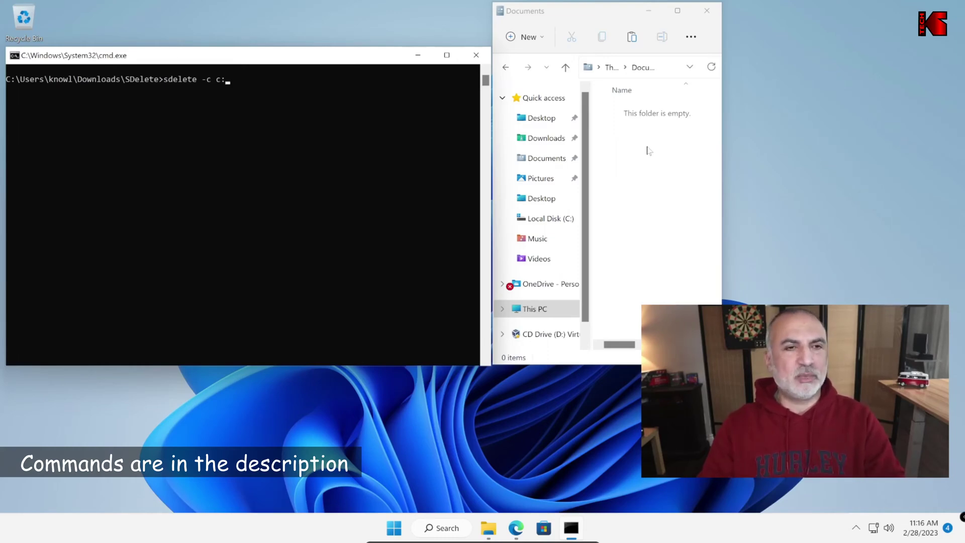
- Run sdelete -c c: until it reports 1 drive cleaned
{"action": "key", "text": "Return"}
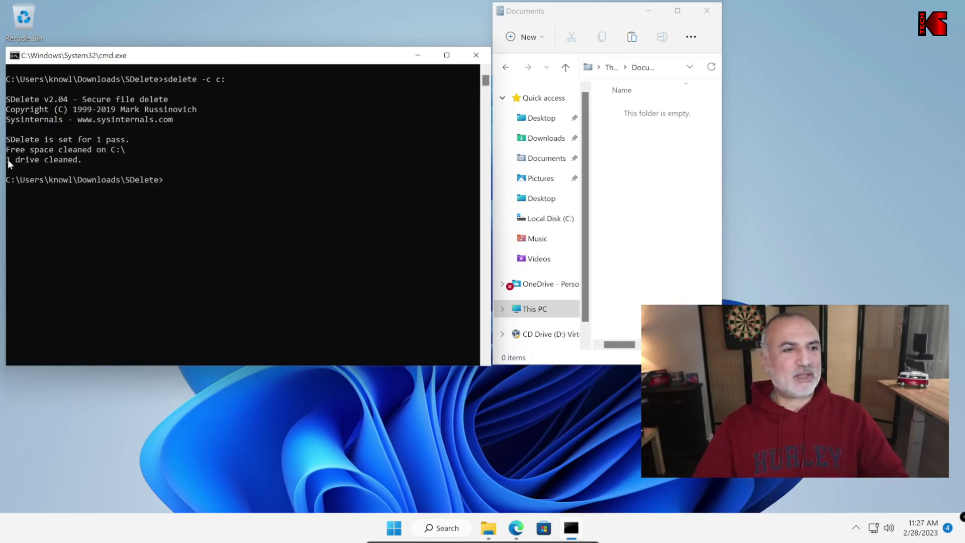
{"action": "left_click_drag", "start_coordinate": [8, 160], "coordinate": [81, 162]}
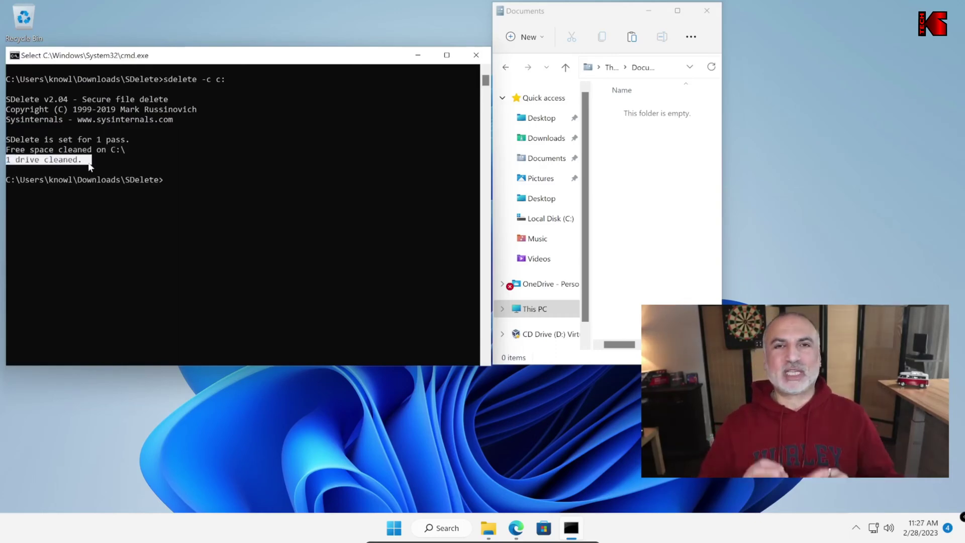